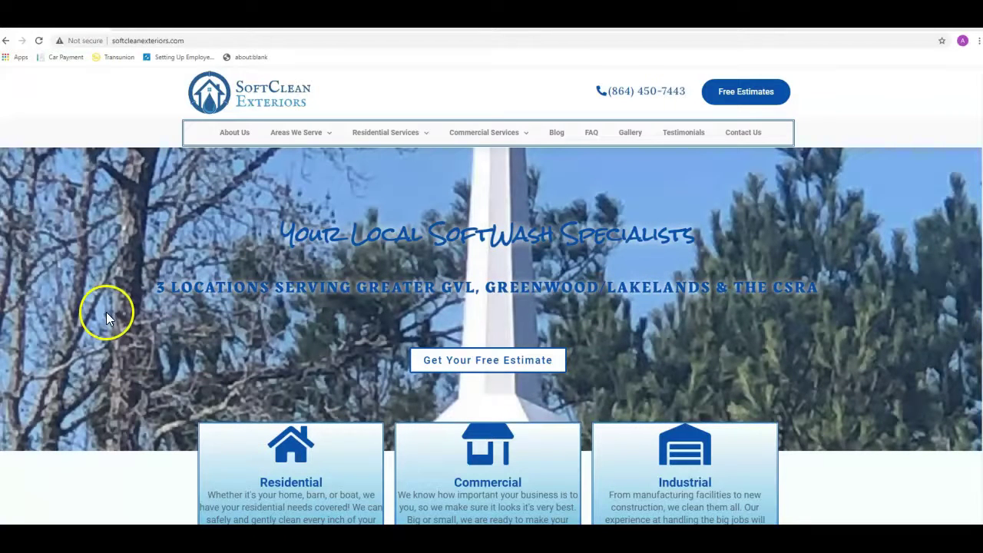
# Scroll the softcleanexteriors.com homepage down to the Get a Free Estimate form and back up to the hero banner
pyautogui.scroll(-3, 119, 312)
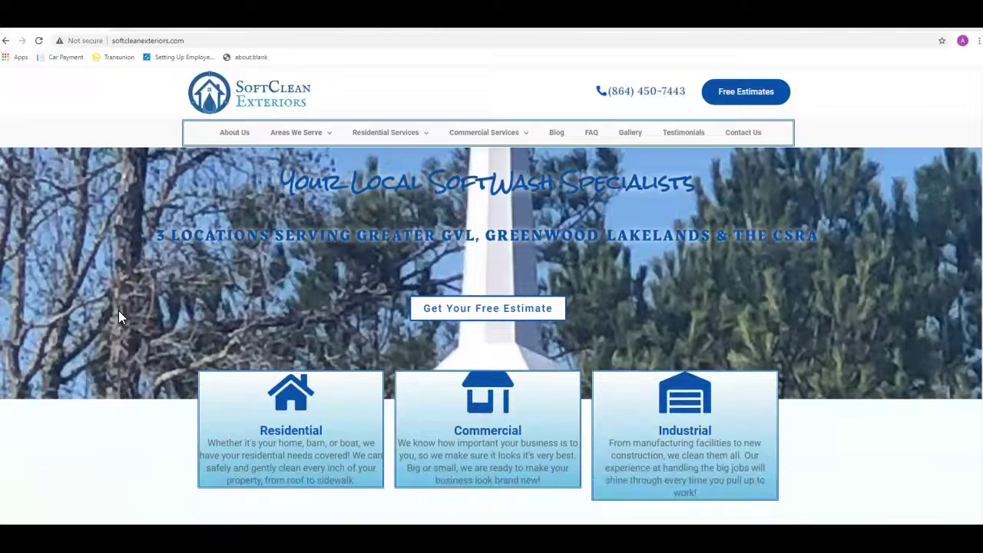
pyautogui.scroll(-5, 119, 317)
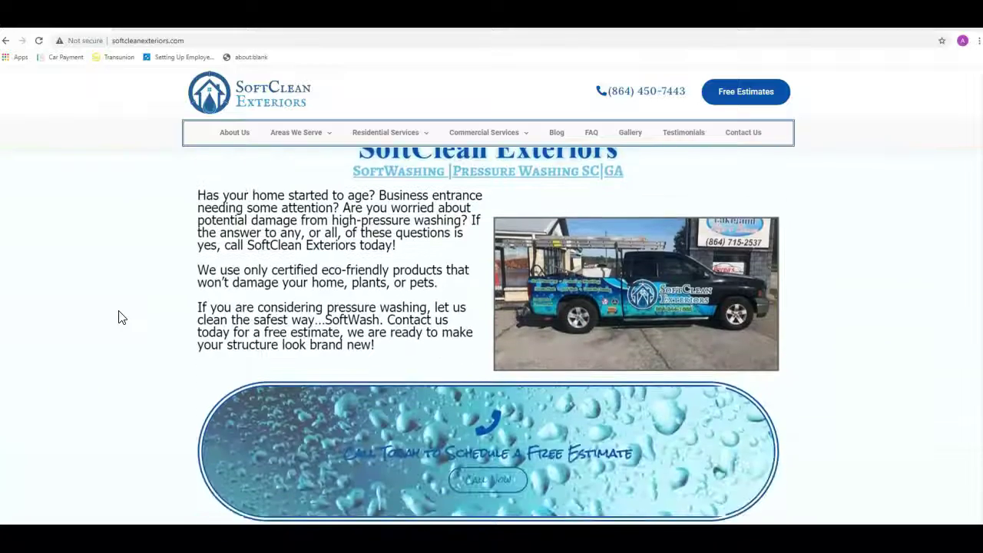
pyautogui.scroll(-5, 119, 316)
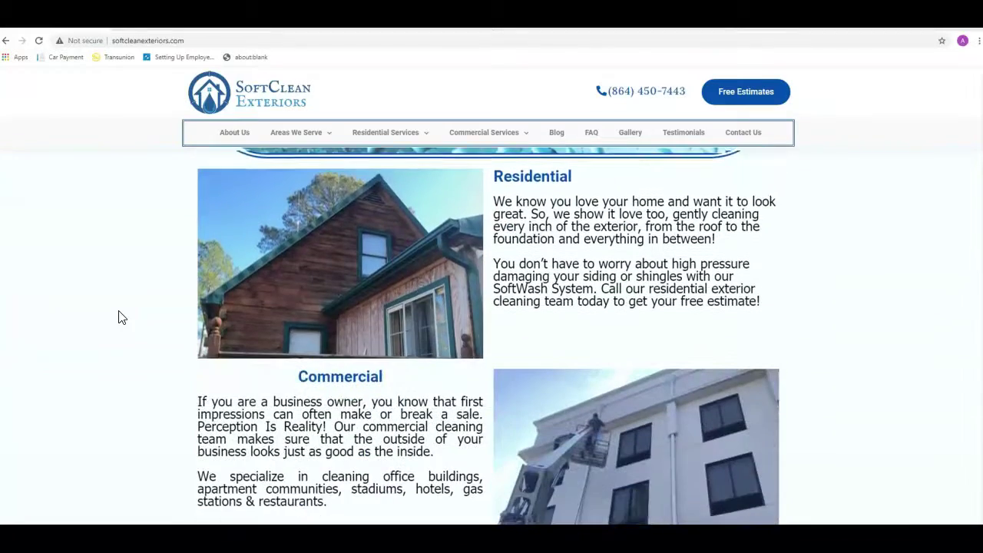
pyautogui.scroll(-5, 119, 317)
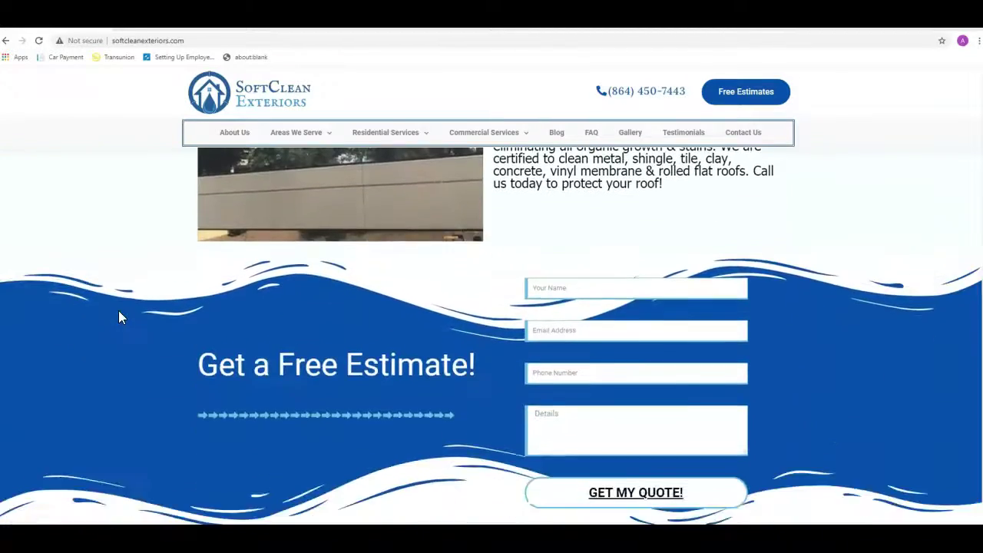
pyautogui.scroll(10, 120, 316)
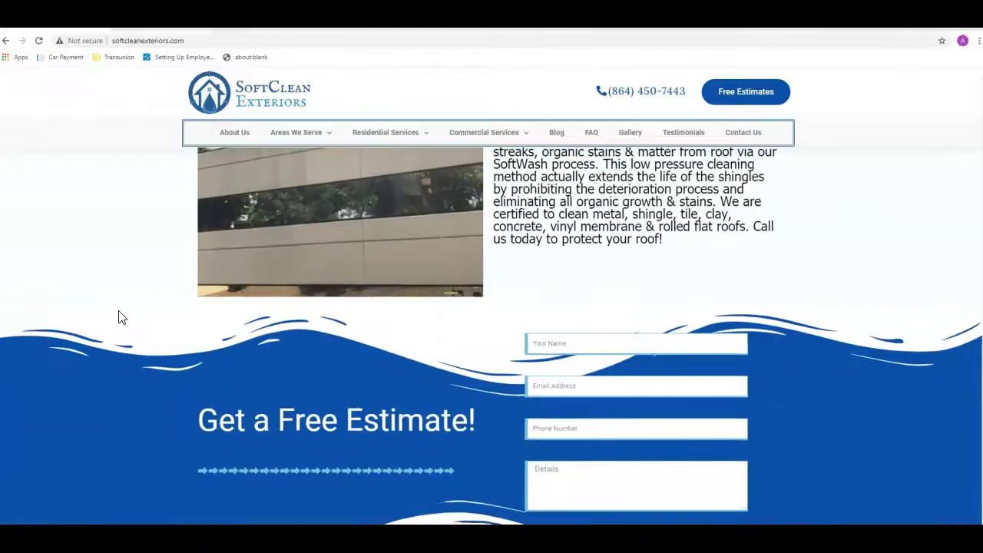
pyautogui.scroll(6, 119, 316)
pyautogui.scroll(5, 119, 317)
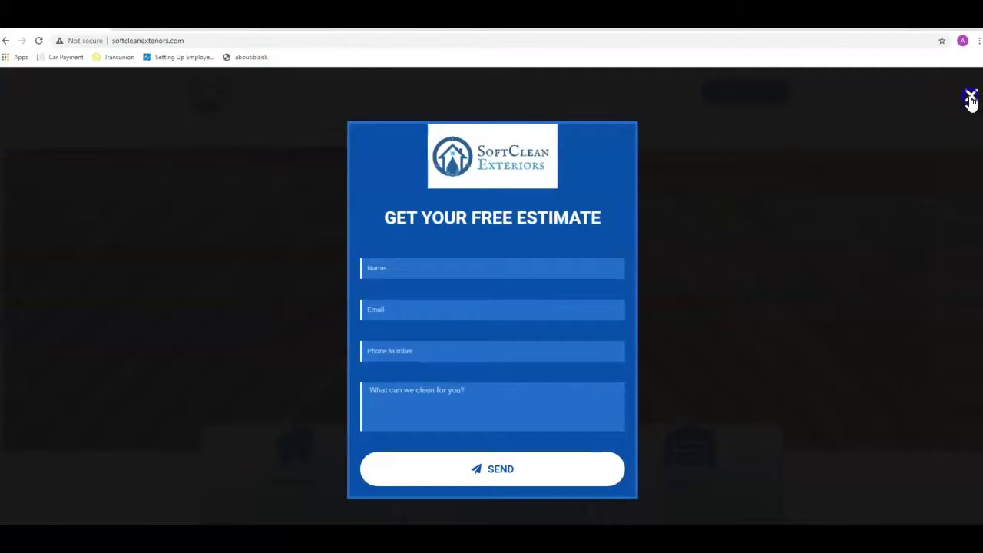
# Close the free-estimate popup, then scroll through the cleanverde.com homepage and reload it from the logo
pyautogui.click(971, 100)
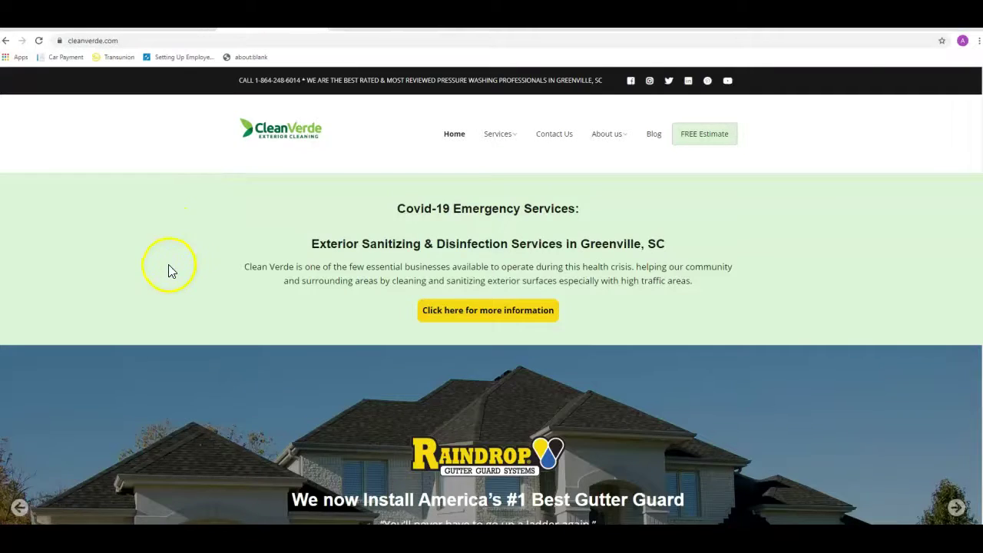
pyautogui.scroll(-7, 171, 277)
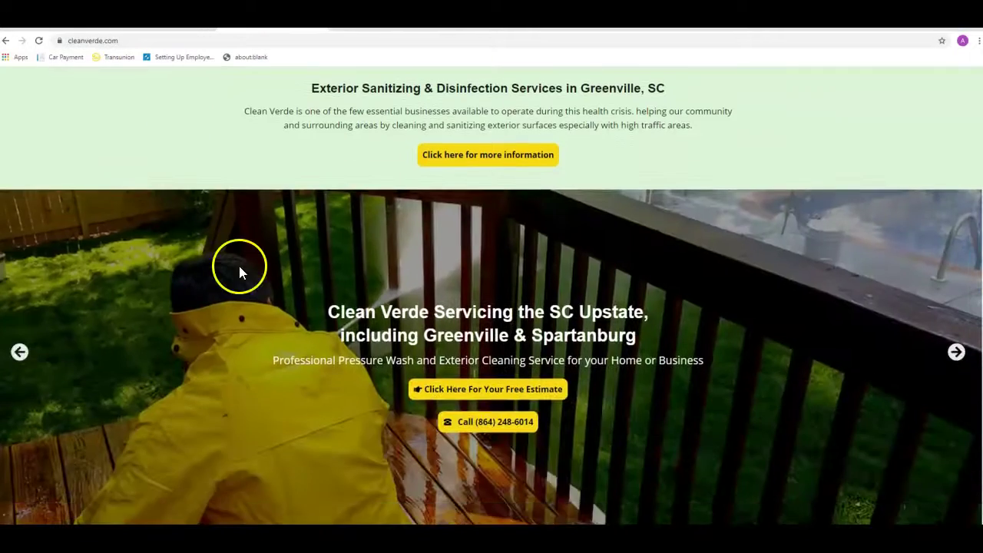
pyautogui.scroll(-12, 222, 285)
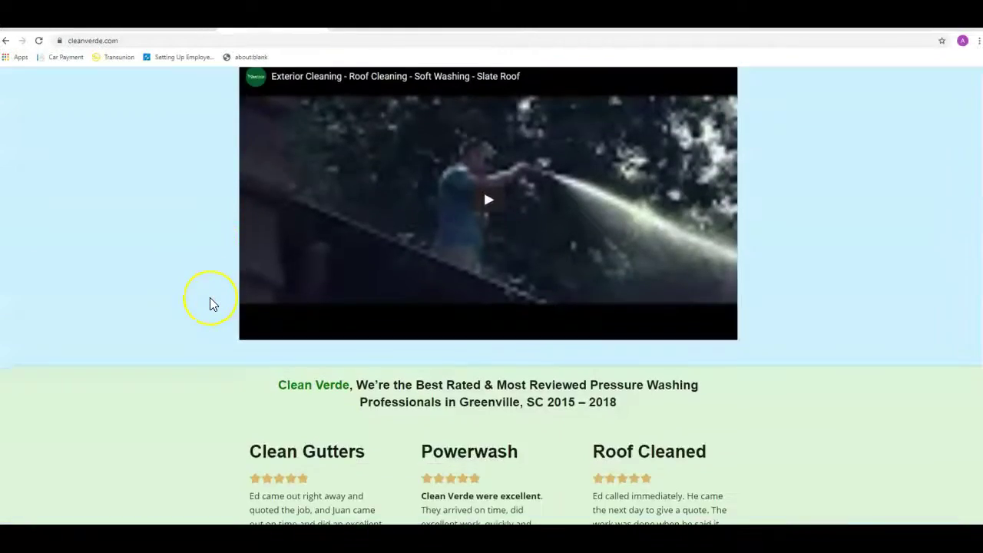
pyautogui.scroll(-14, 212, 304)
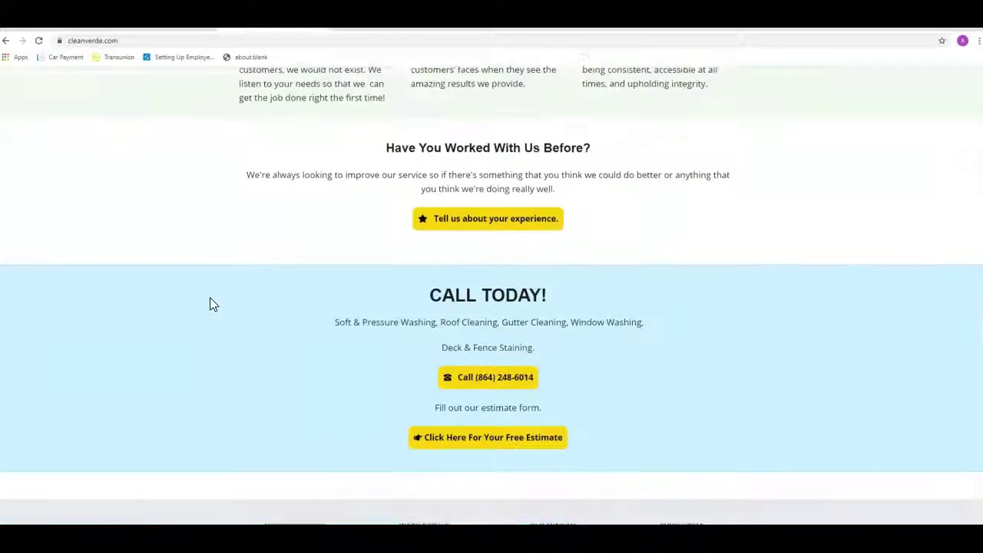
pyautogui.scroll(15, 213, 305)
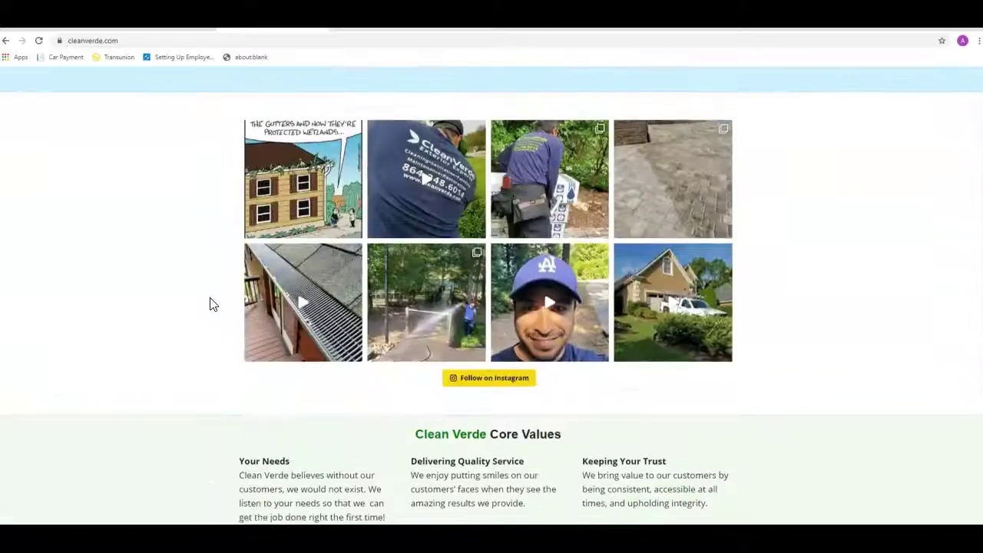
pyautogui.scroll(12, 213, 305)
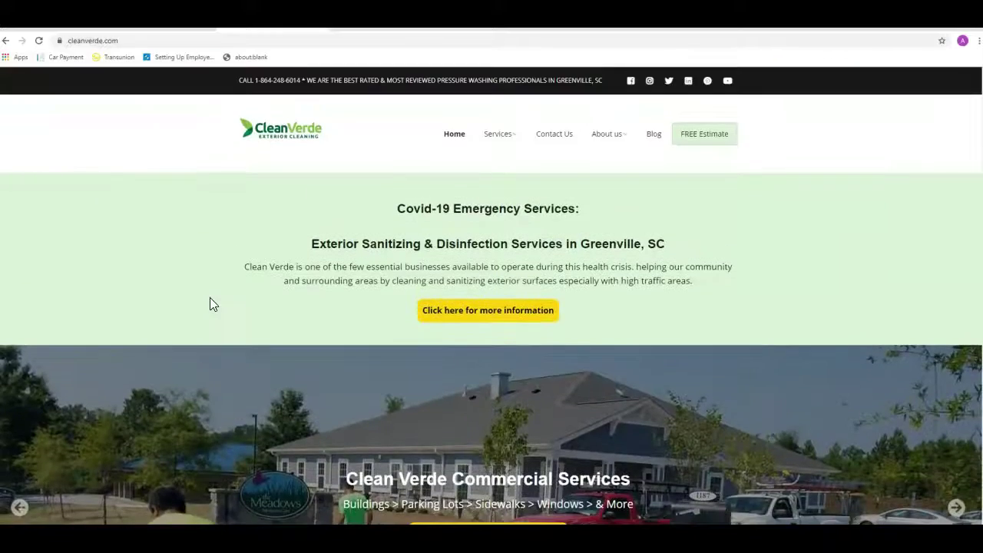
pyautogui.click(295, 140)
pyautogui.hotkey('ctrl', 'Tab')
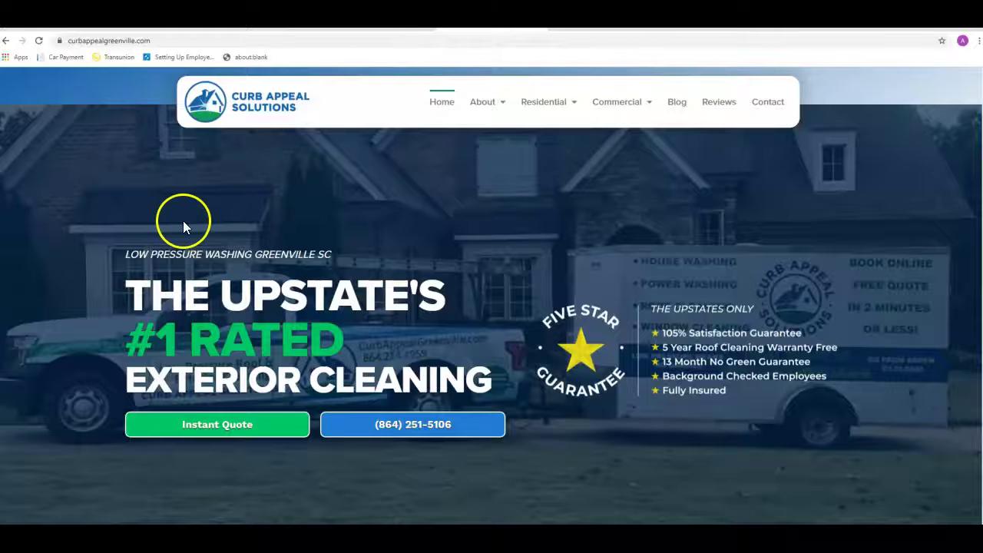
pyautogui.scroll(-5, 136, 257)
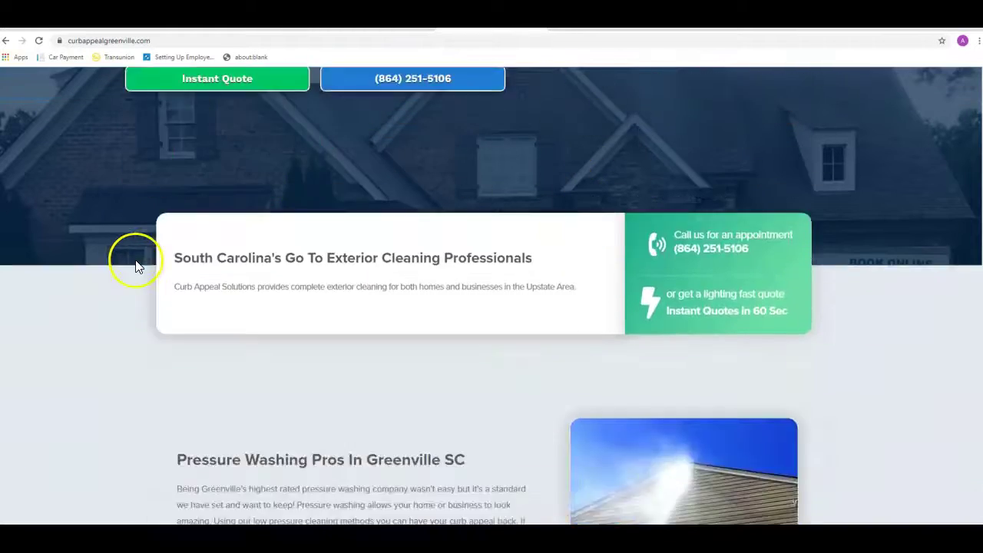
pyautogui.scroll(-10, 136, 265)
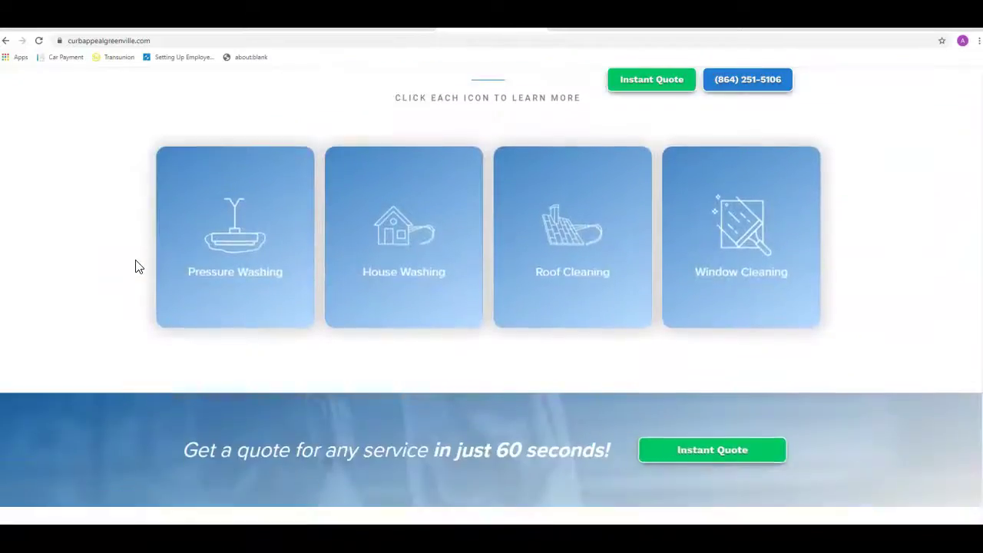
pyautogui.scroll(-15, 138, 267)
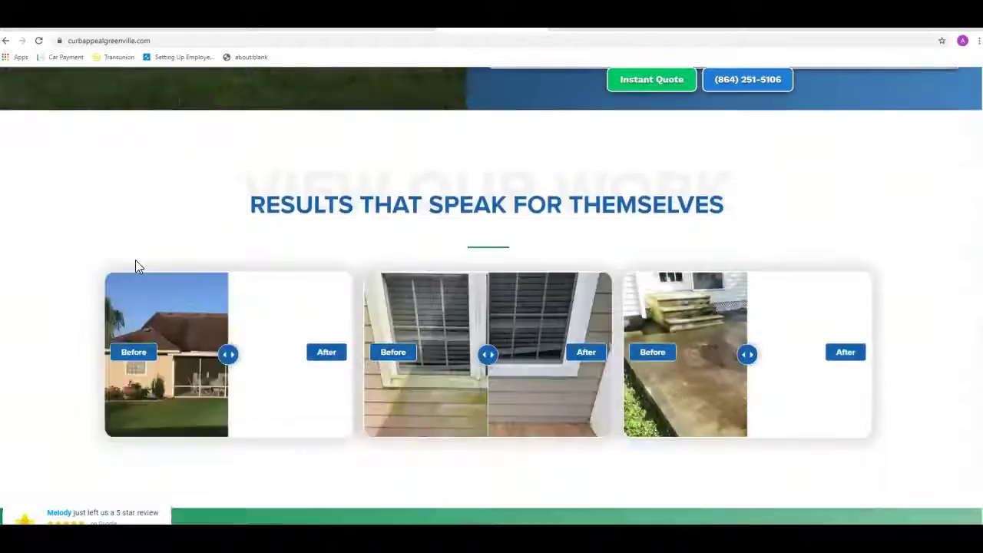
pyautogui.scroll(-18, 136, 266)
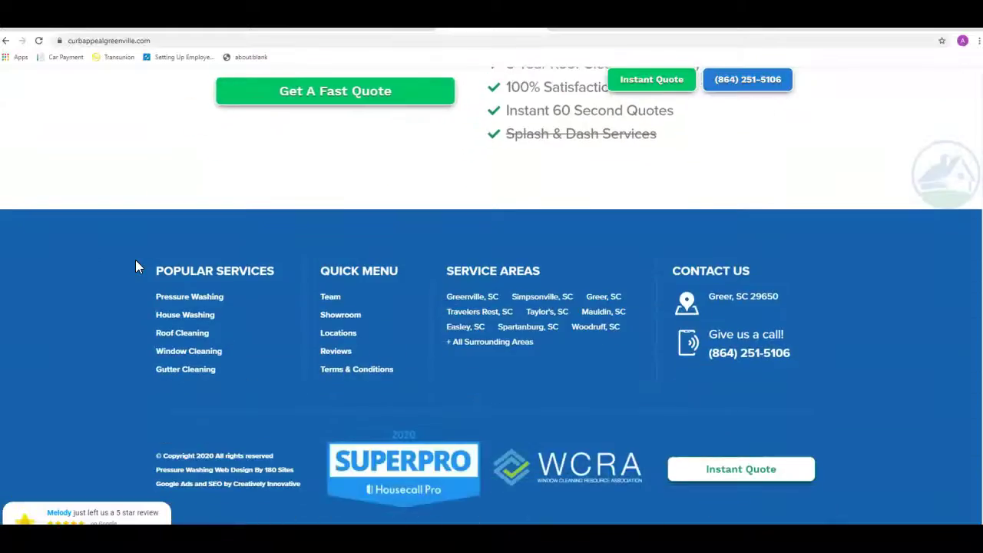
pyautogui.scroll(18, 136, 266)
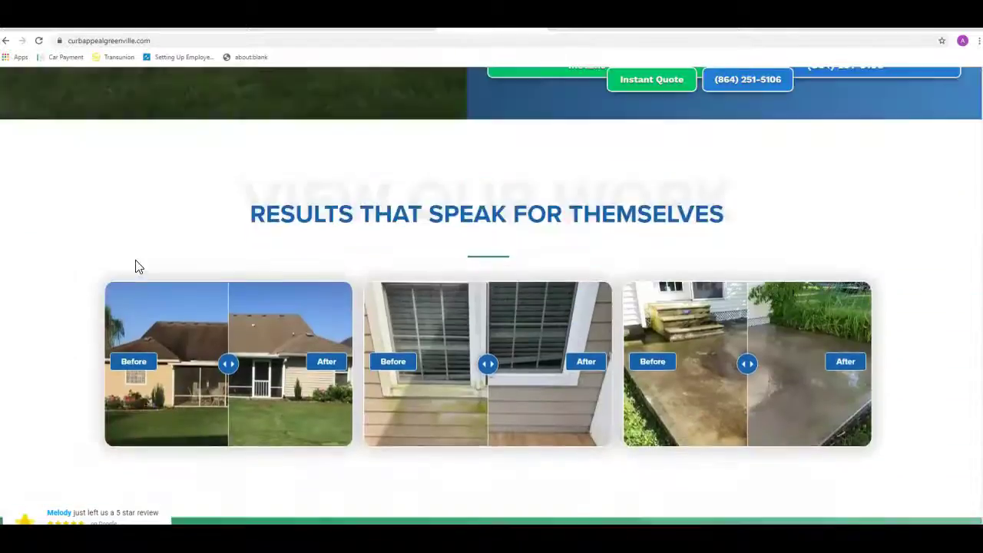
pyautogui.scroll(15, 138, 267)
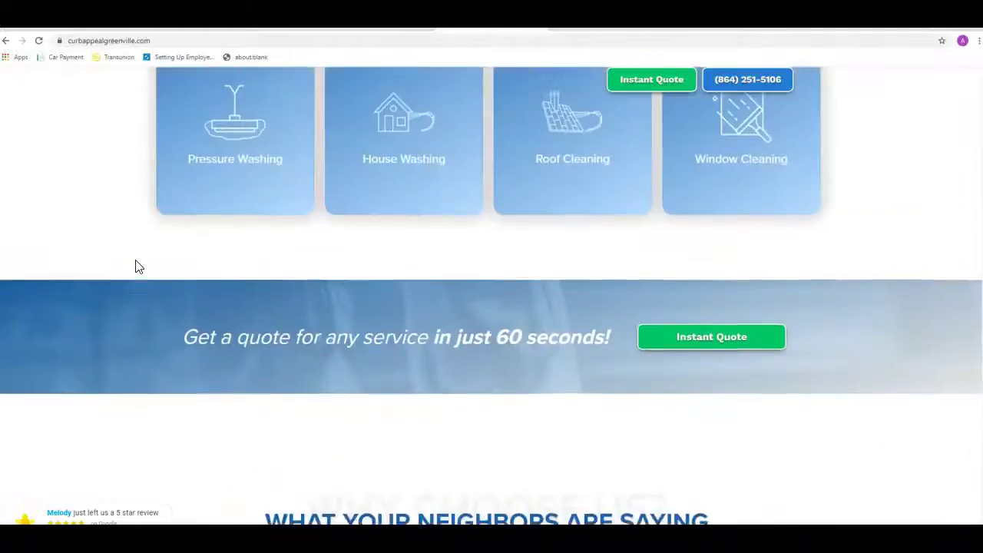
pyautogui.scroll(15, 138, 267)
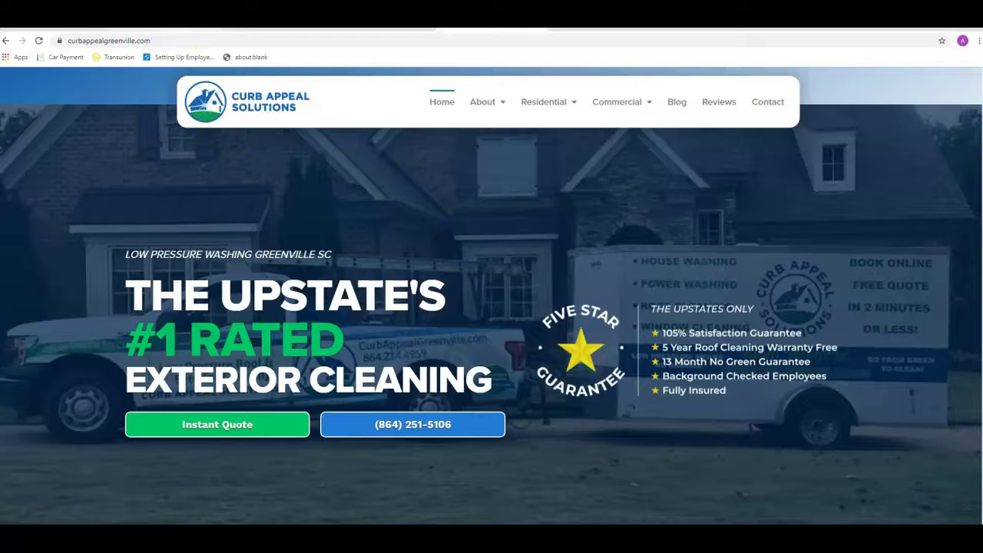
# From the curbappealgreenville.com Ahrefs overview, open its 83 organic keywords report
pyautogui.click(169, 15)
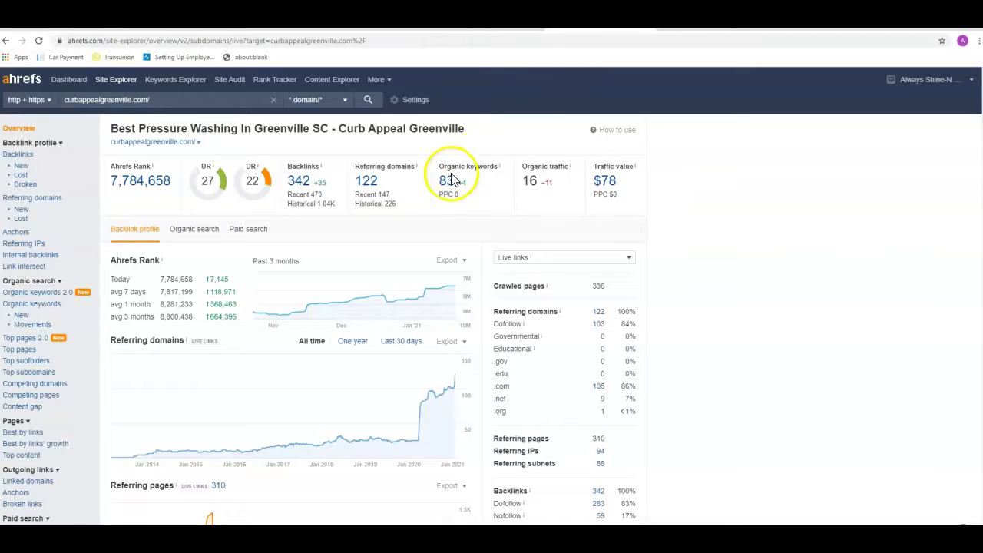
pyautogui.click(445, 186)
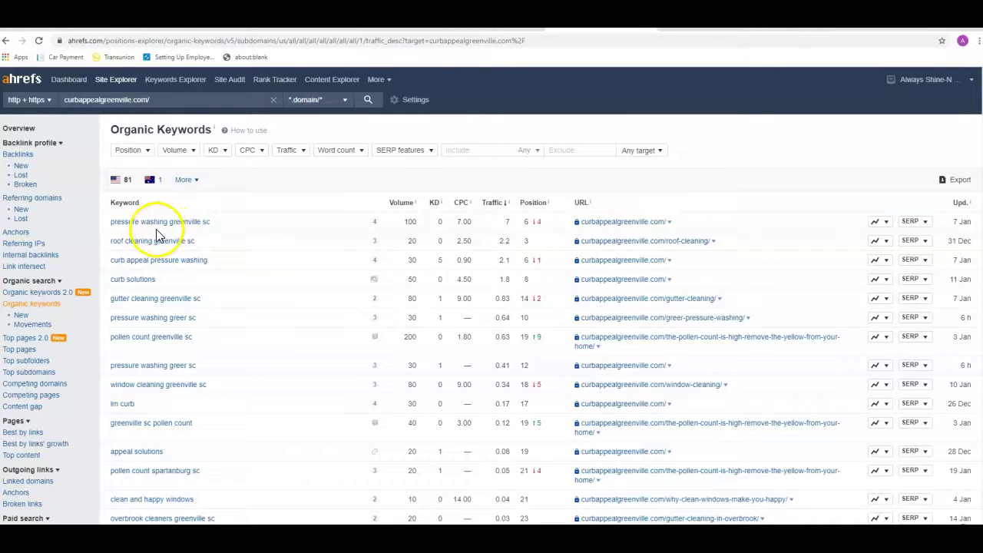
# Go from the Organic Keywords report back to the curbappealgreenville.com Site Explorer overview
pyautogui.click(25, 129)
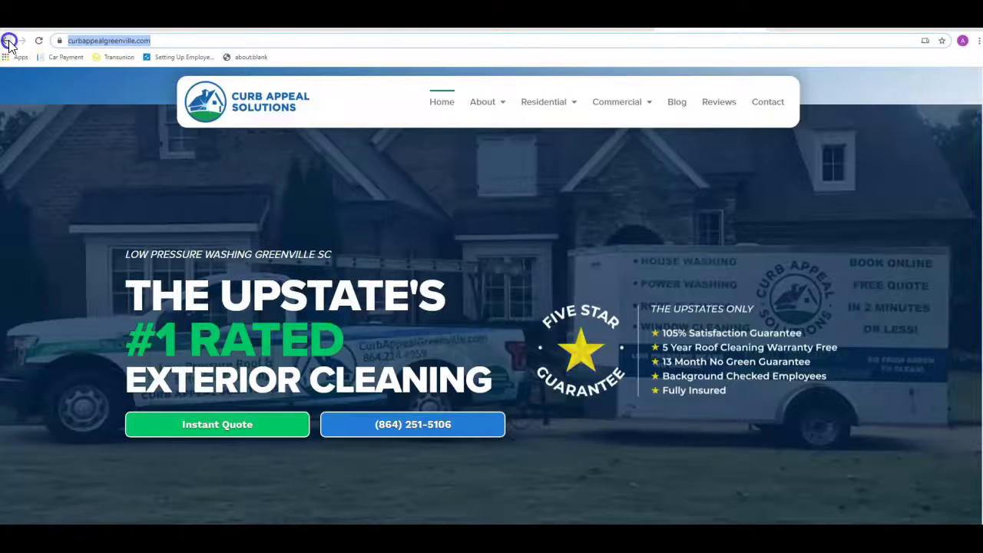
# Return to the 'pressure washing greenville sc' results and scroll up to the local map pack
pyautogui.click(9, 43)
pyautogui.scroll(5, 157, 312)
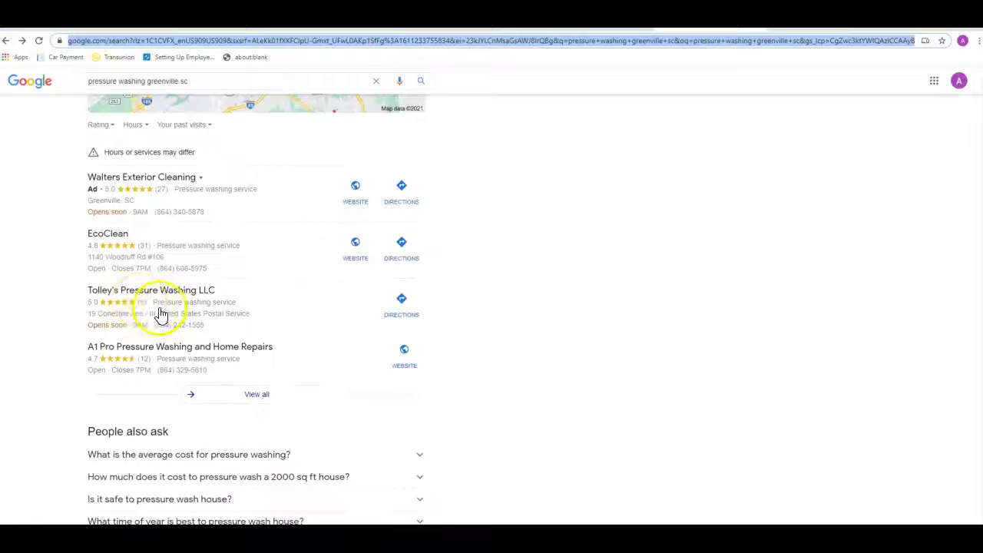
pyautogui.scroll(3, 153, 311)
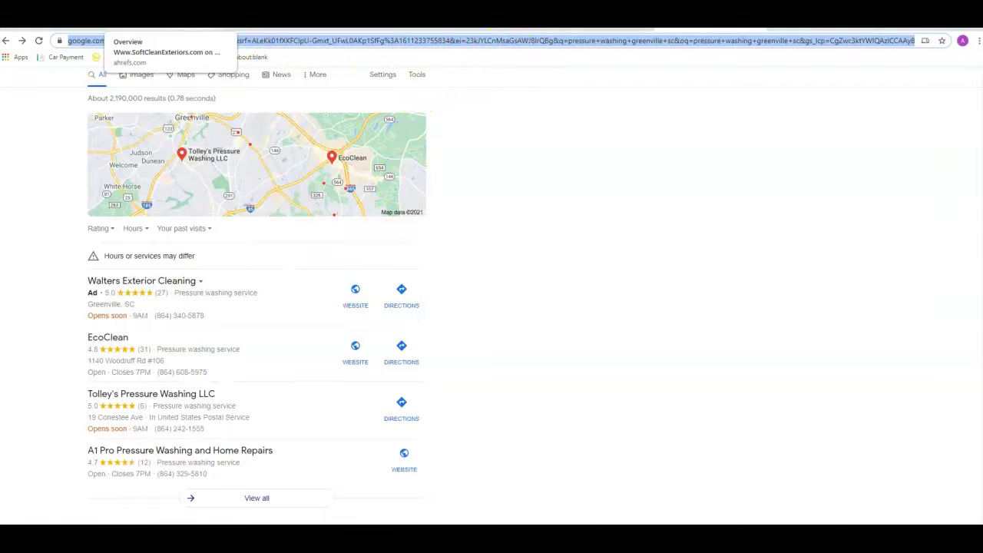
# Check the Backlinks and Referring domains stats on the SoftCleanExteriors.com Ahrefs overview
pyautogui.click(153, 17)
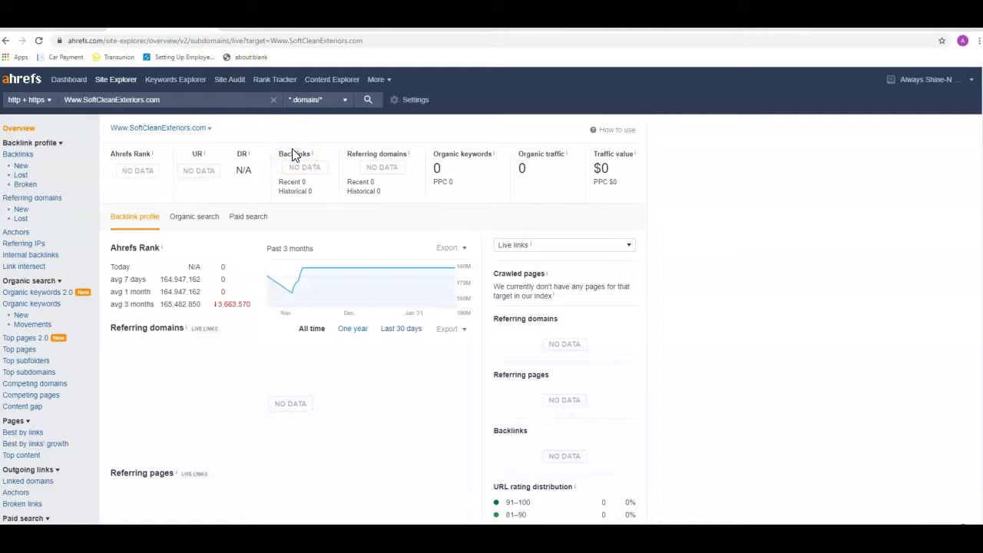
pyautogui.click(319, 145)
pyautogui.click(335, 146)
pyautogui.click(335, 190)
pyautogui.click(323, 199)
# Compare the cleanverde.com and curbappealgreenville.com overviews, then open curbappealgreenville.com's 342 backlinks
pyautogui.click(322, 194)
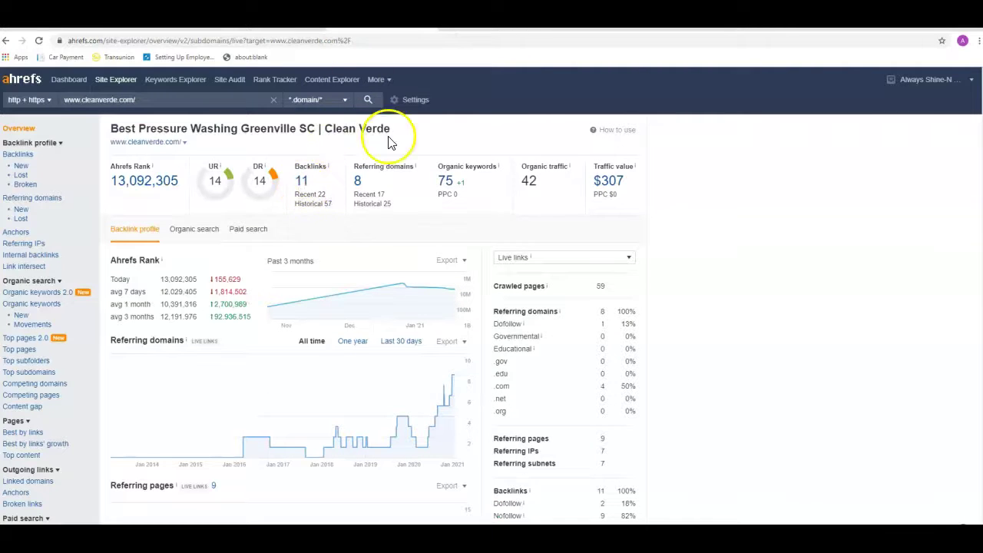
pyautogui.click(592, 16)
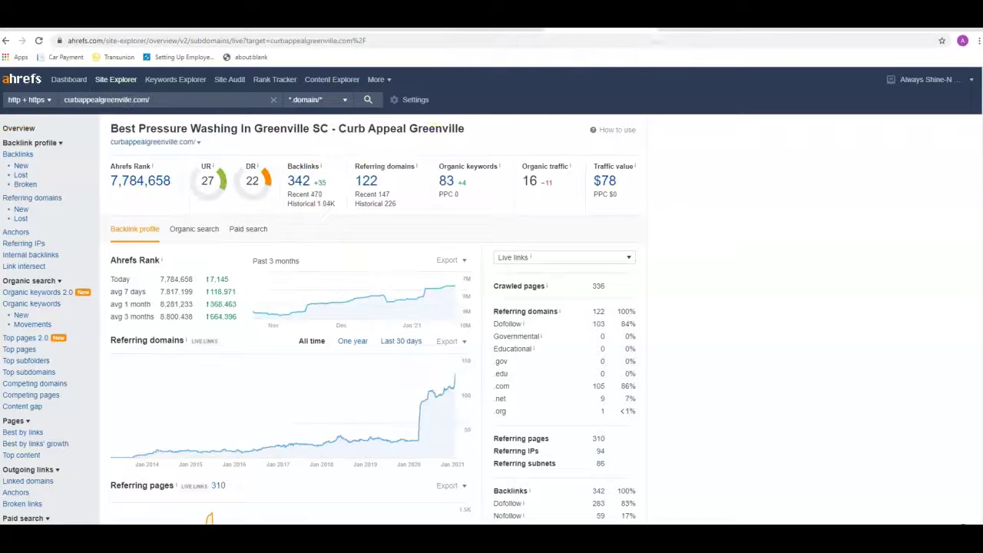
pyautogui.click(299, 189)
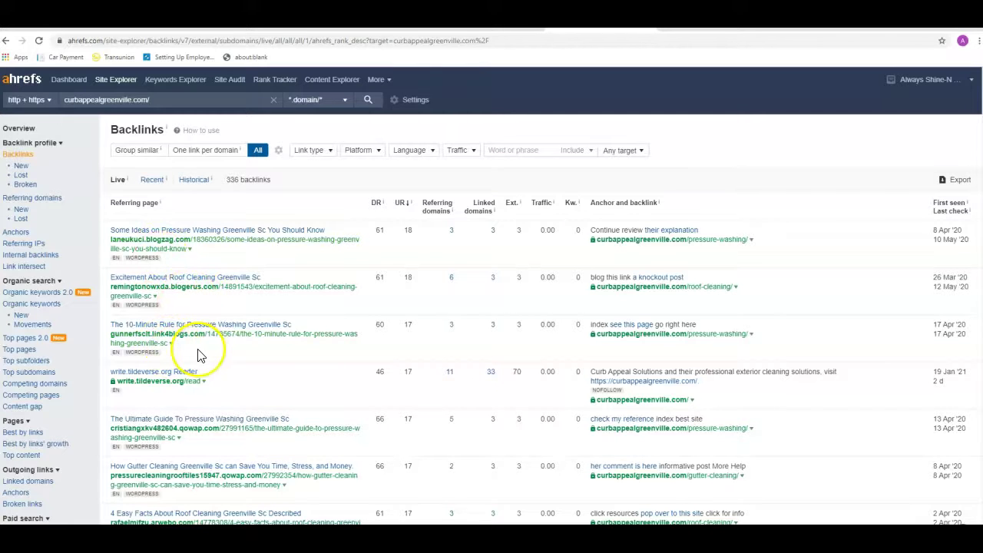
pyautogui.scroll(-1, 198, 355)
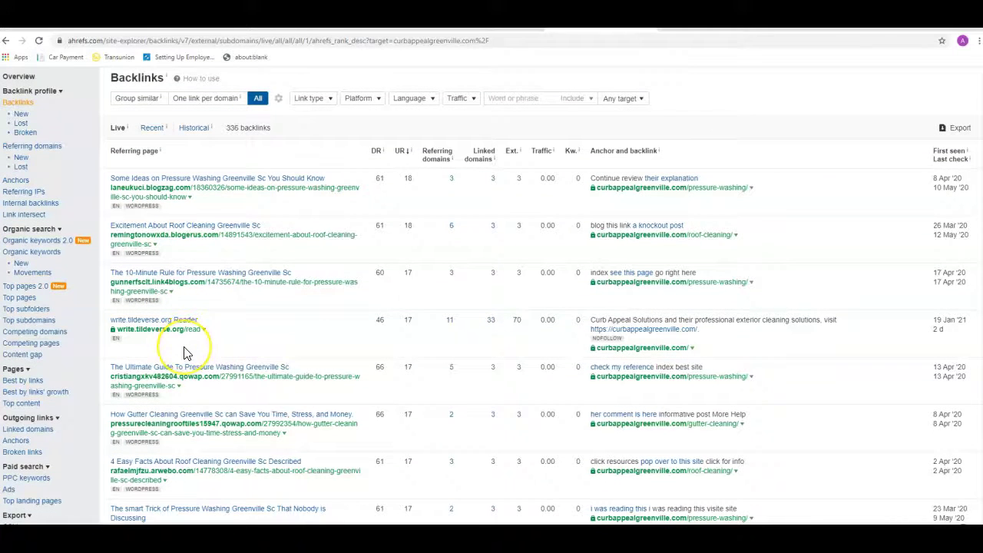
pyautogui.scroll(1, 184, 352)
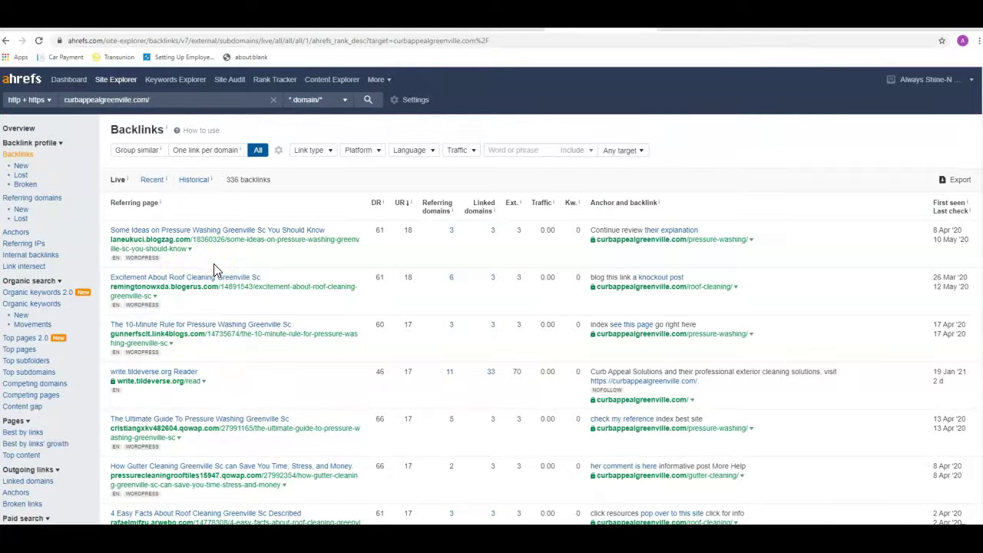
pyautogui.scroll(-3, 215, 271)
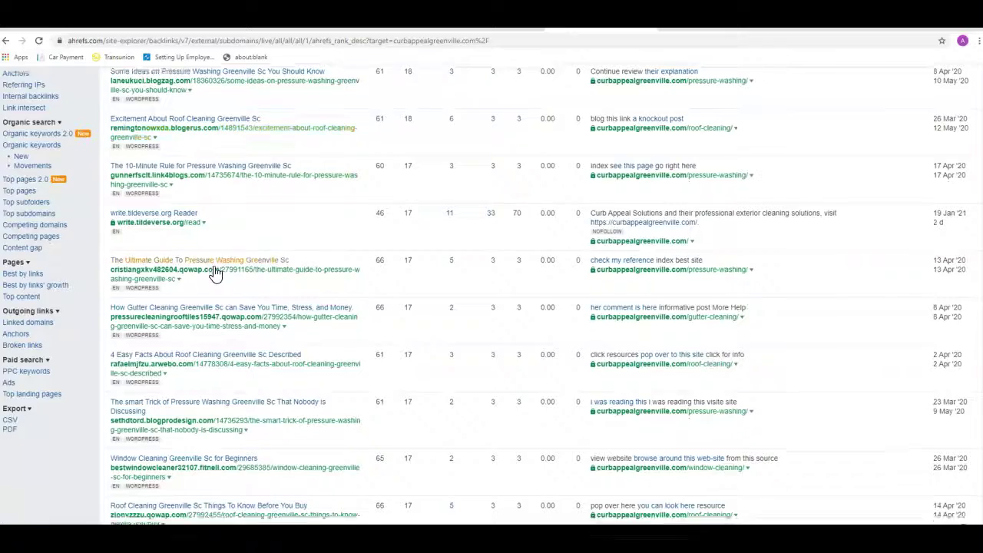
pyautogui.scroll(-2, 215, 273)
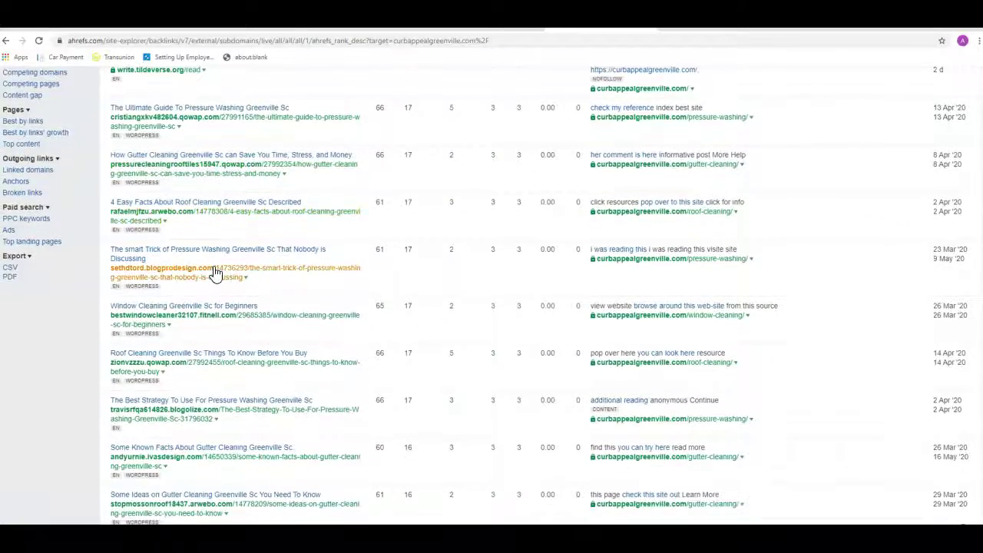
pyautogui.scroll(-2, 215, 275)
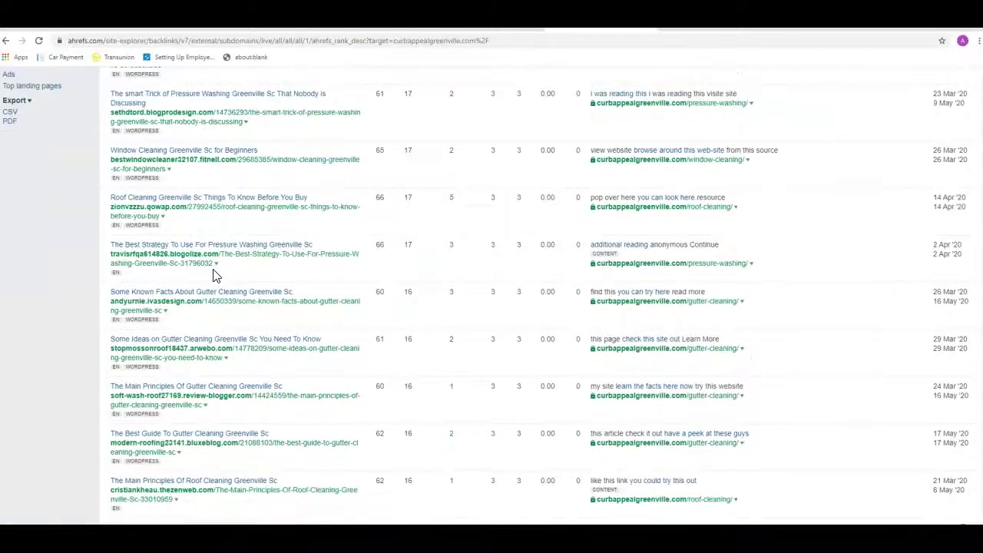
pyautogui.scroll(-2, 215, 275)
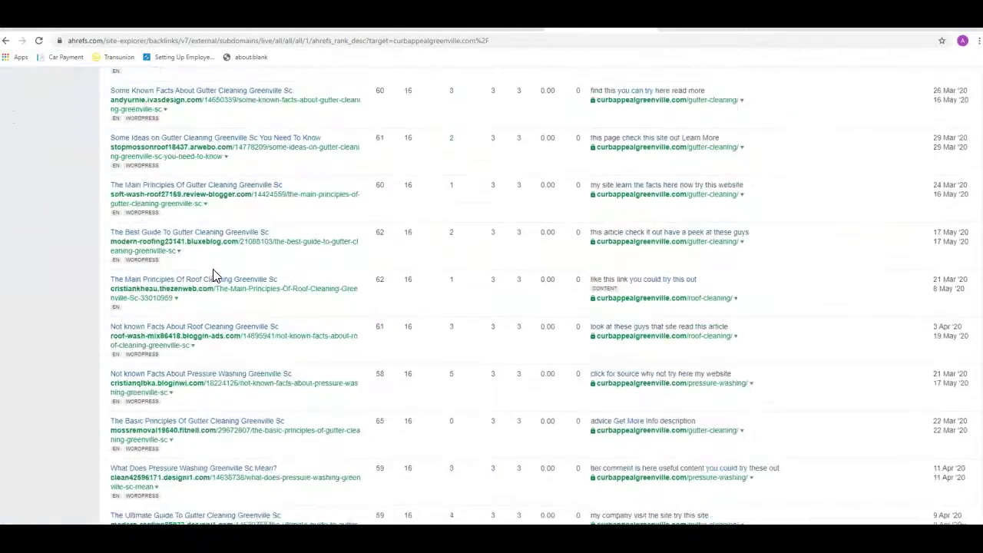
pyautogui.scroll(15, 215, 276)
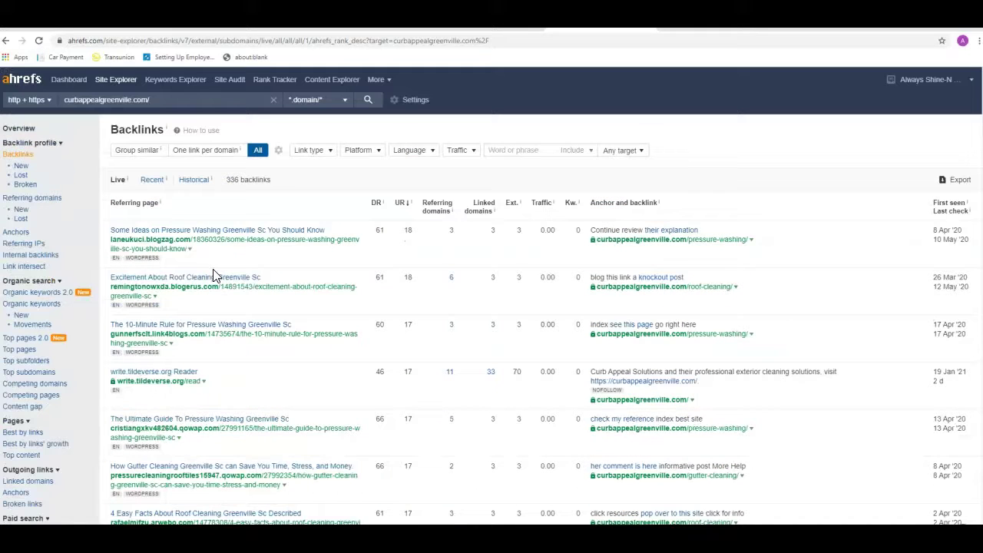
pyautogui.click(196, 253)
# Leave the Ahrefs report for the softcleanexteriors.com homepage, 'Your Local SoftWash Specialists.'
pyautogui.click(20, 127)
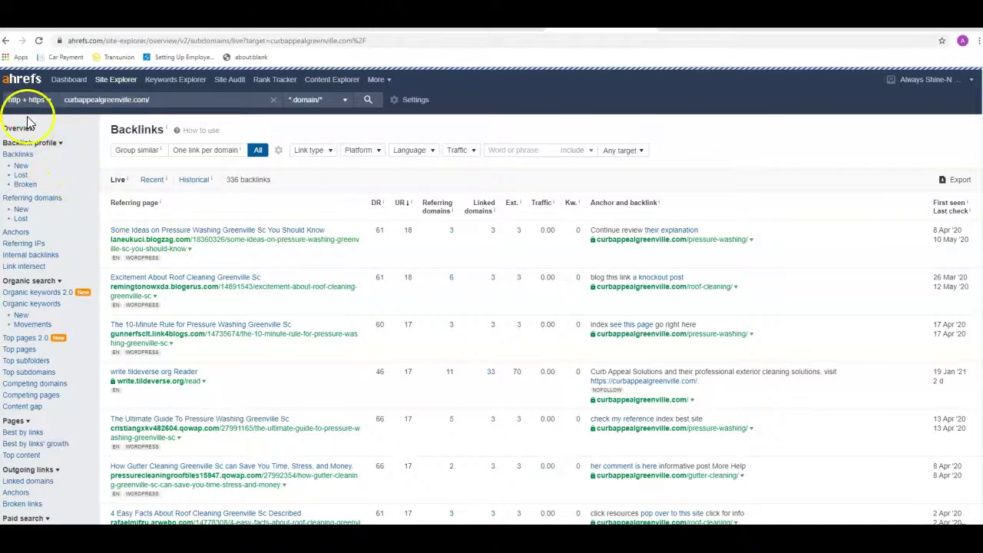
pyautogui.click(230, 14)
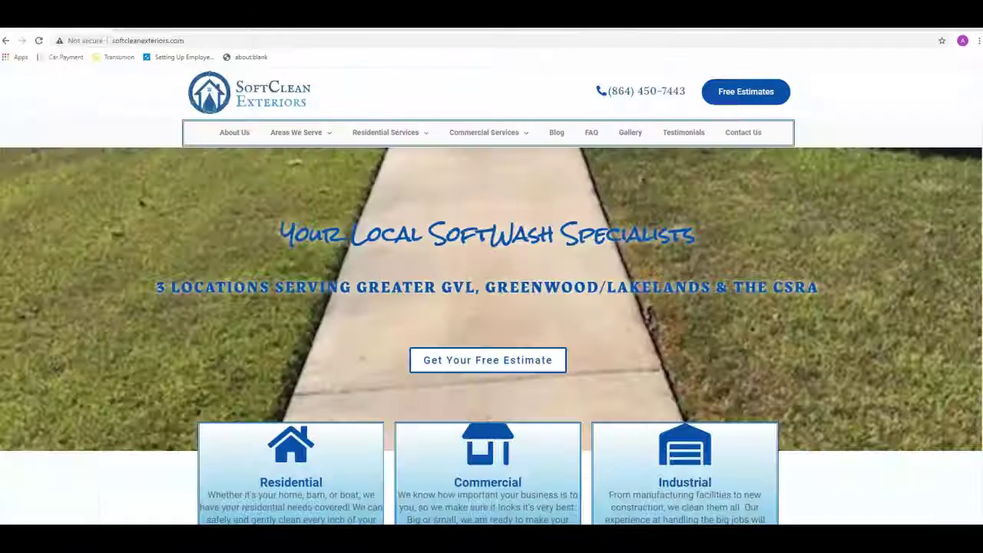